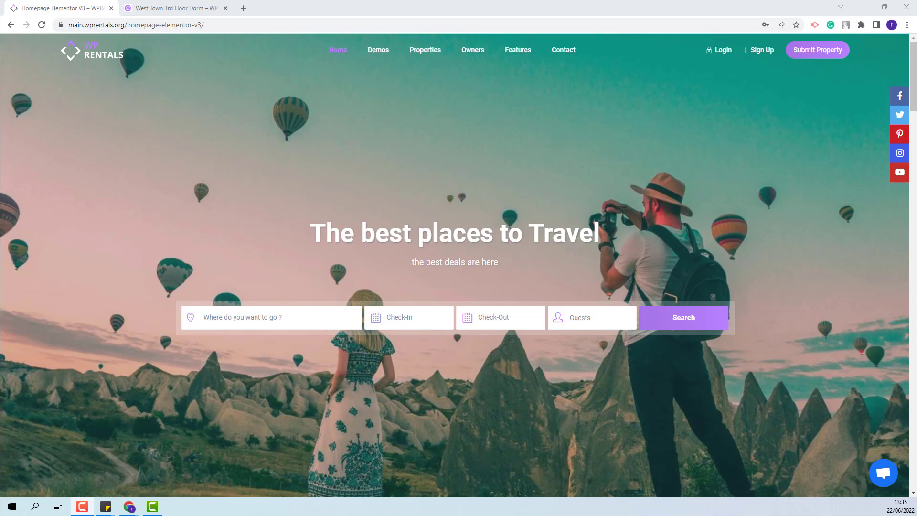
# Show the West Town 3rd Floor Dorm listing's map with its $23 price pin
pyautogui.click(172, 8)
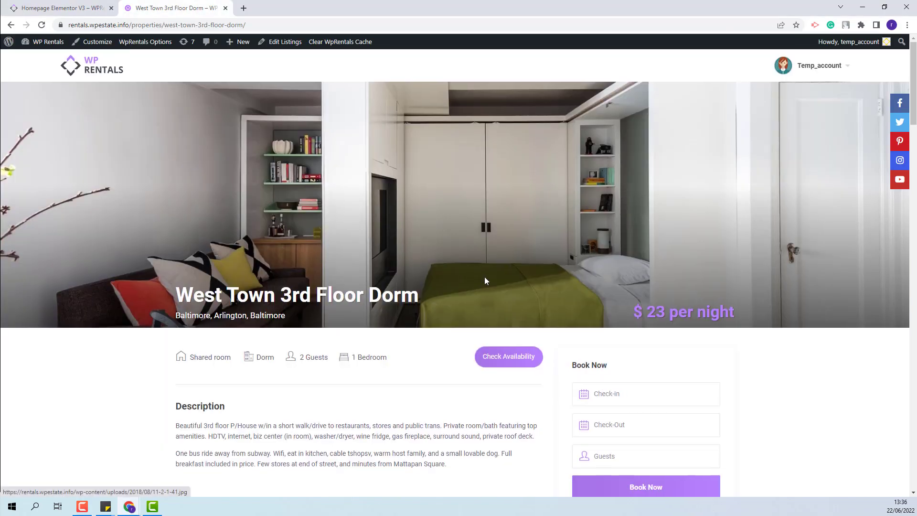
pyautogui.scroll(-5, 485, 279)
pyautogui.scroll(-20, 486, 280)
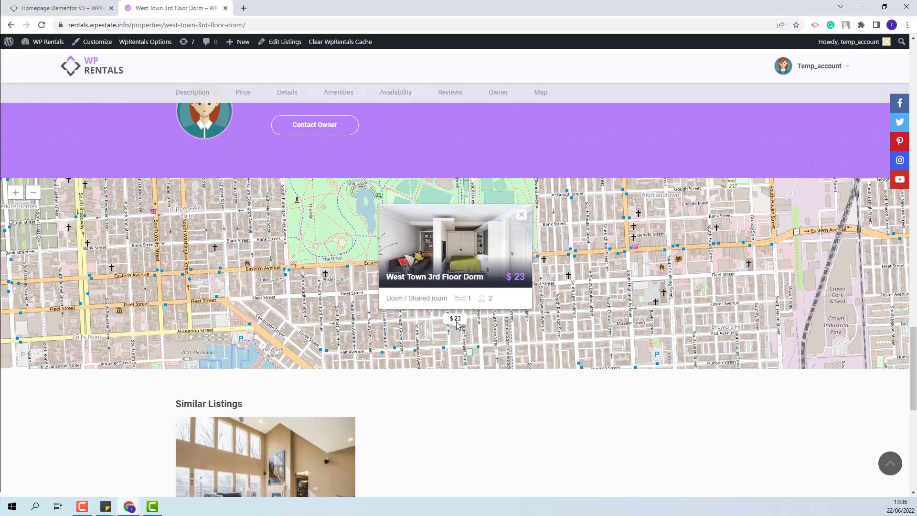
# Open WpRentals Options in a new tab at Map Settings > Pin Management
pyautogui.rightClick(135, 43)
pyautogui.click(178, 50)
pyautogui.click(287, 8)
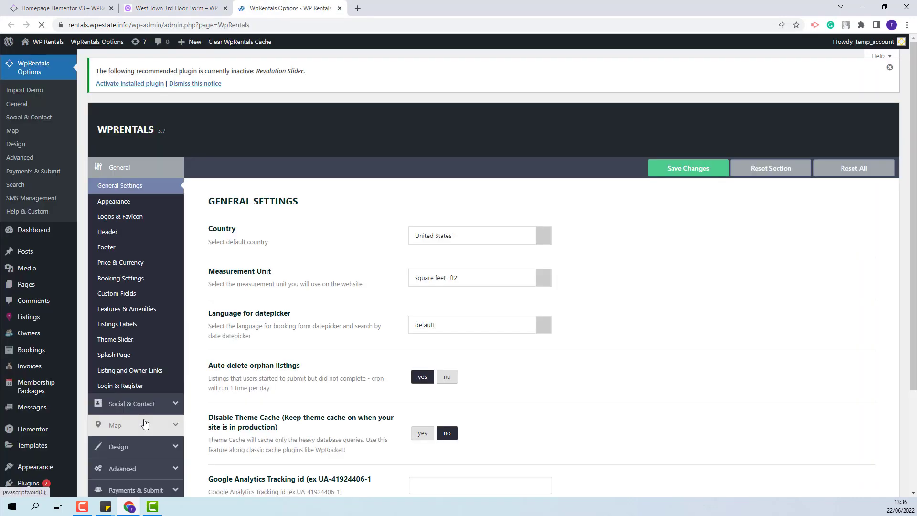
pyautogui.click(145, 424)
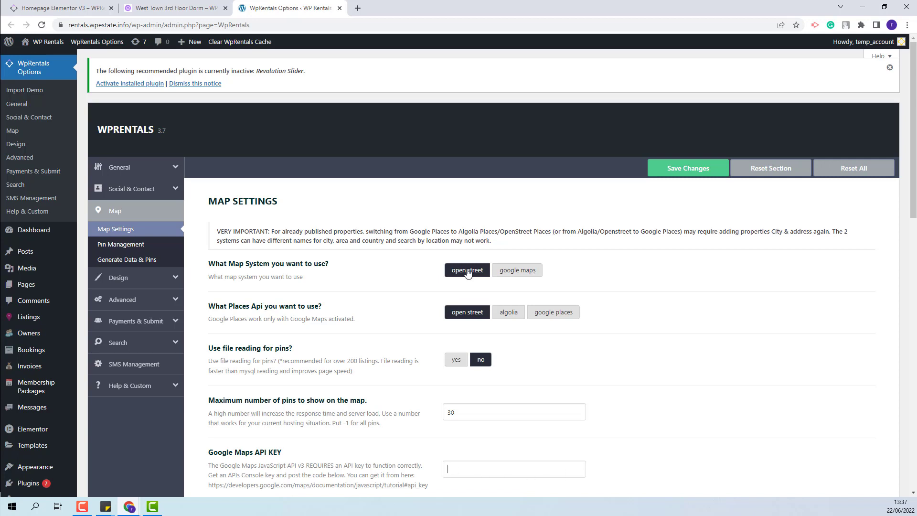
pyautogui.click(125, 249)
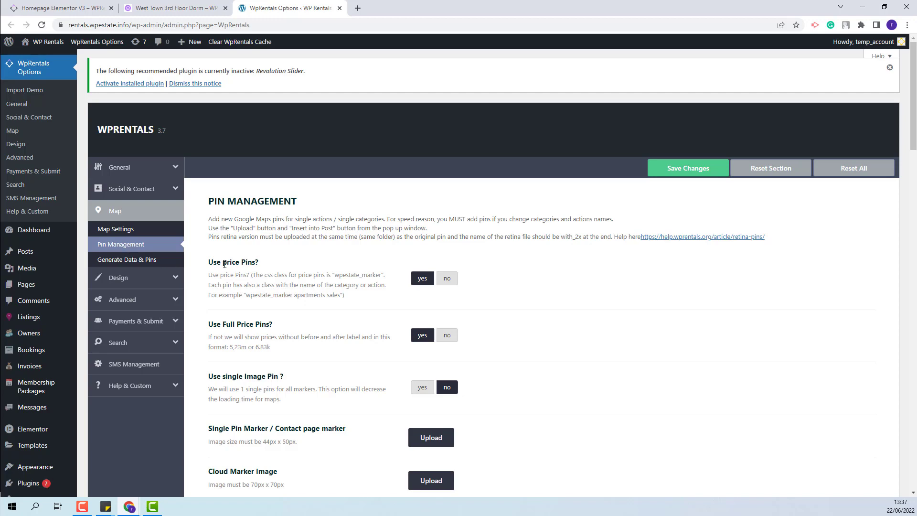
# Compare the live listing map with the pin settings, then scroll the Pin Management options
pyautogui.click(170, 9)
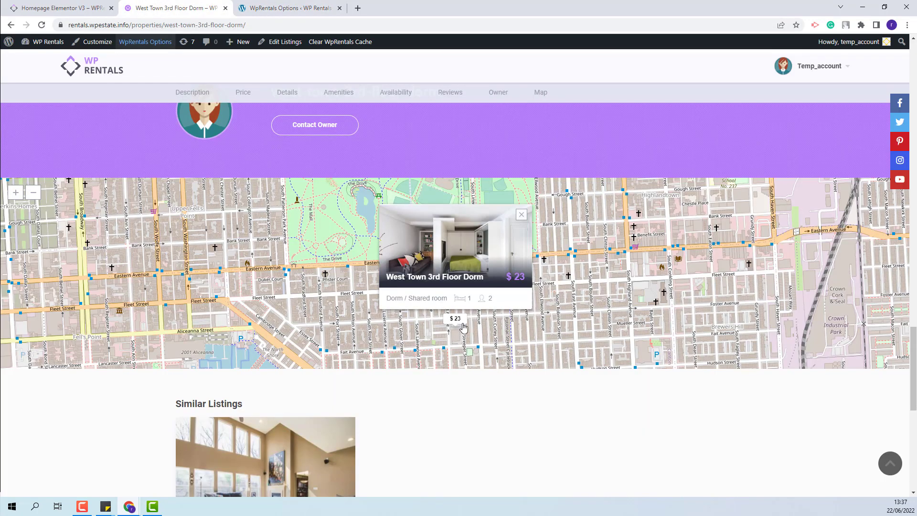
pyautogui.click(268, 8)
pyautogui.scroll(-3, 559, 347)
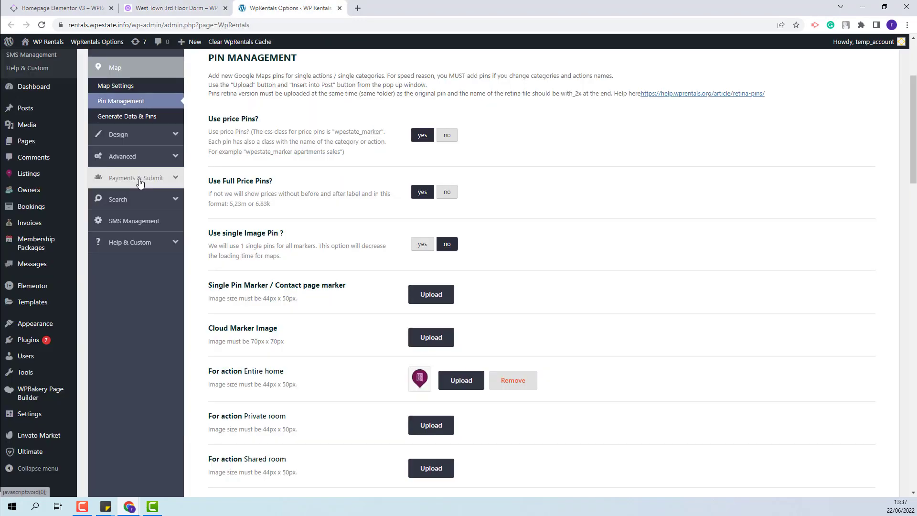
# Review the Listing Submit Page fields, including property map, latitude and longitude, then revisit West Town
pyautogui.click(139, 178)
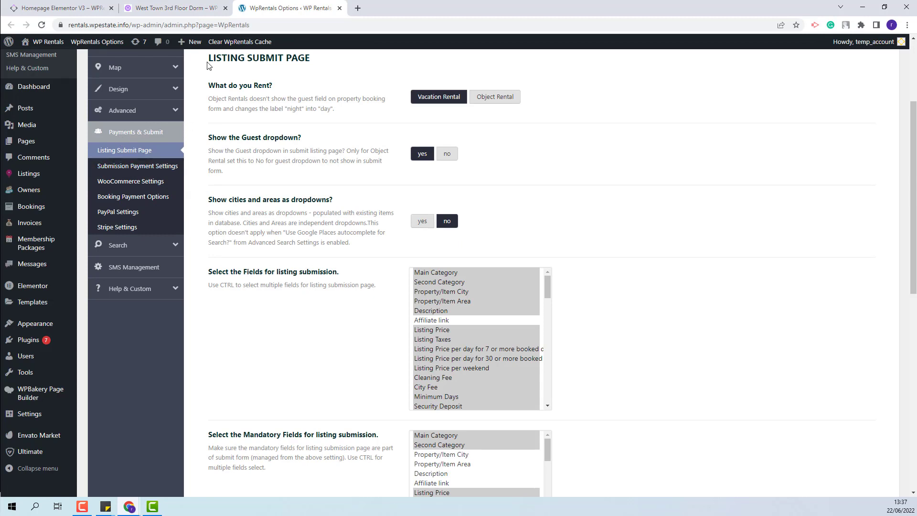
pyautogui.scroll(-2, 499, 265)
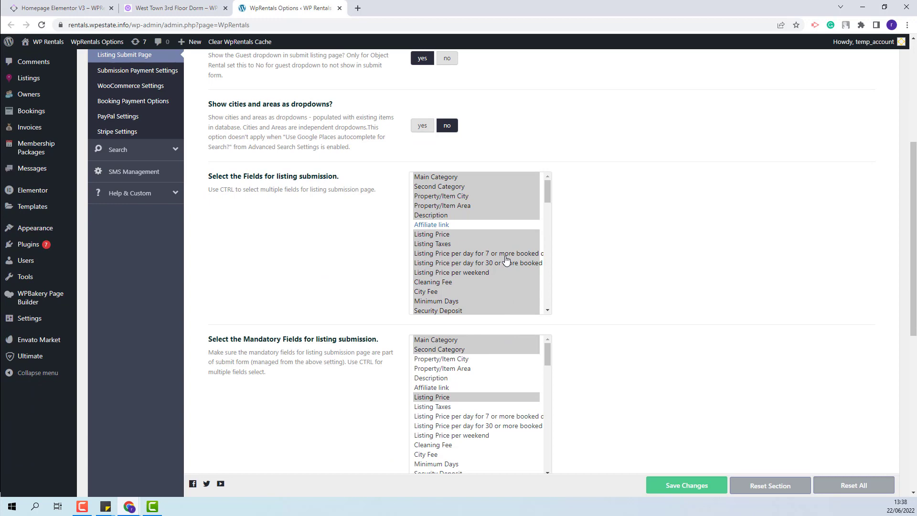
pyautogui.scroll(-1, 507, 261)
pyautogui.scroll(-2, 506, 260)
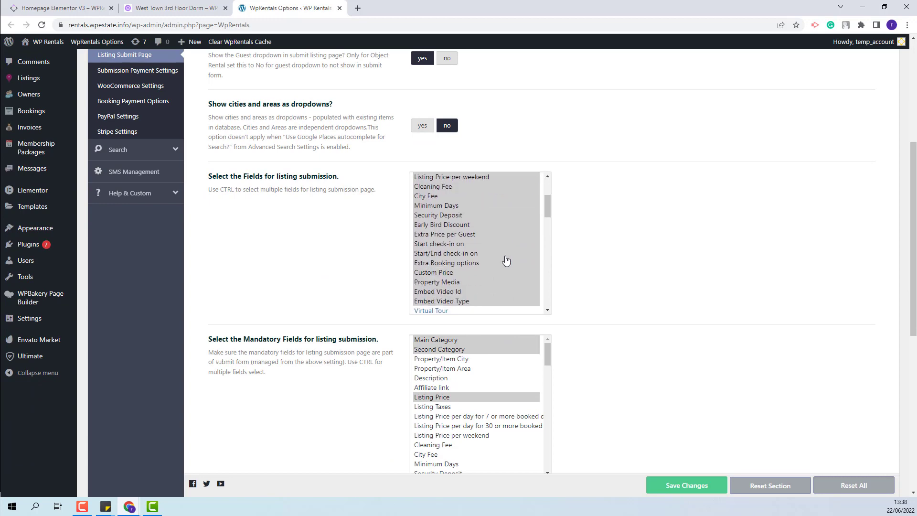
pyautogui.scroll(-3, 507, 260)
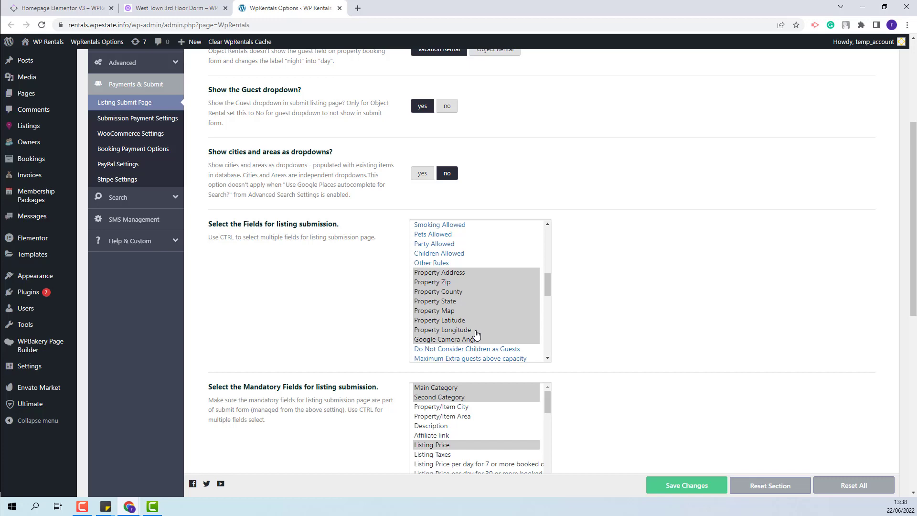
pyautogui.click(194, 10)
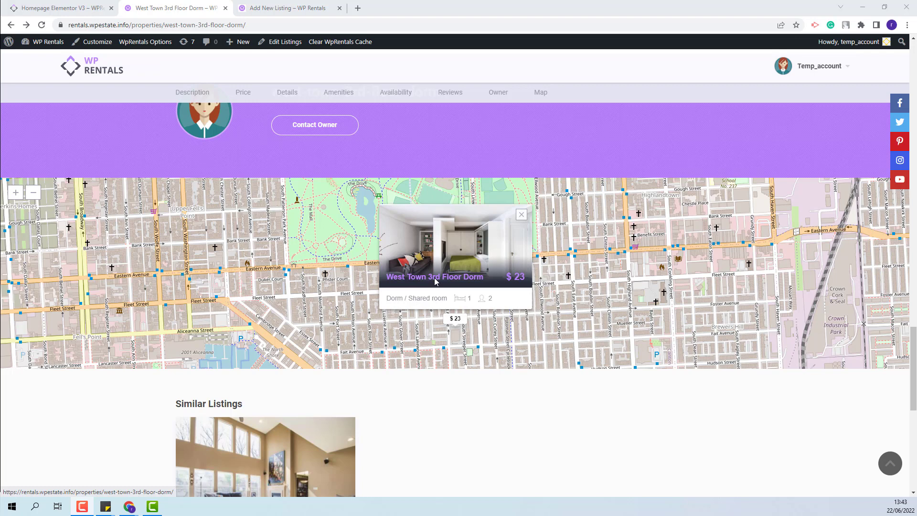
# Set the new listing's City to London, Greater London, England, United Kingdom
pyautogui.click(303, 8)
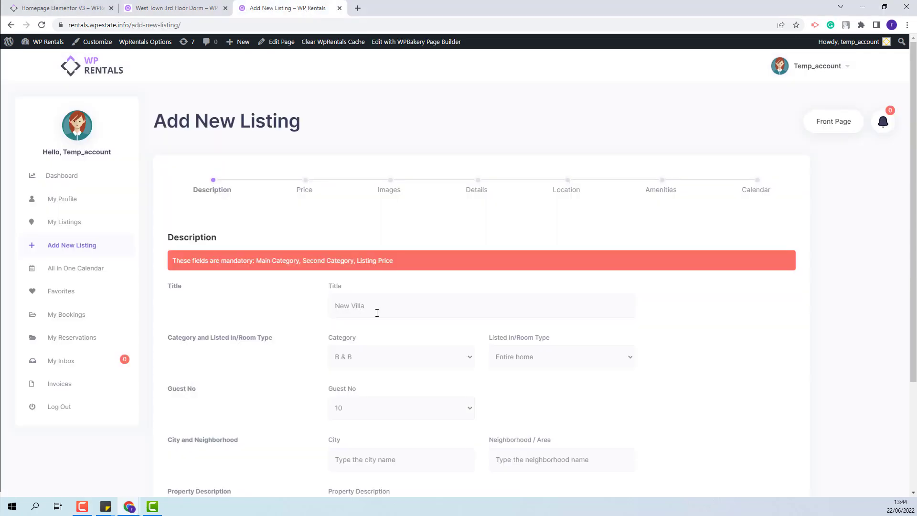
pyautogui.scroll(-3, 377, 313)
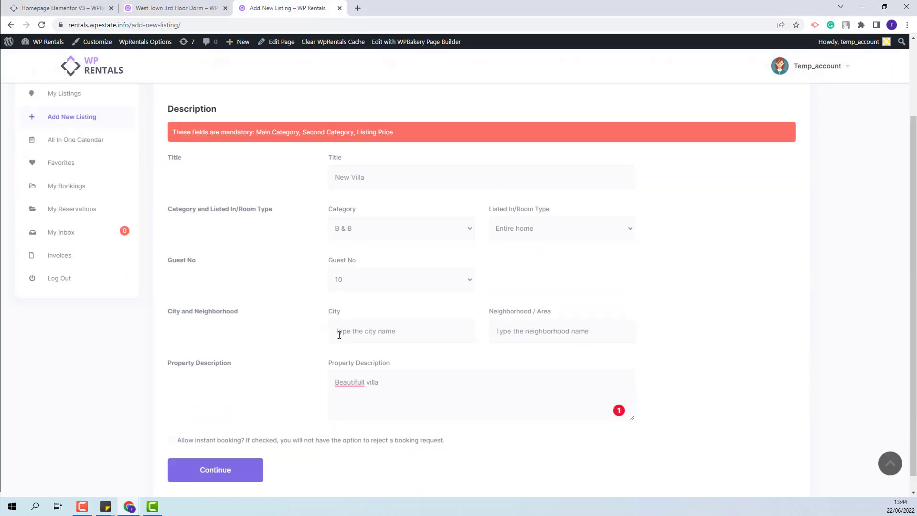
pyautogui.click(398, 331)
pyautogui.write('London')
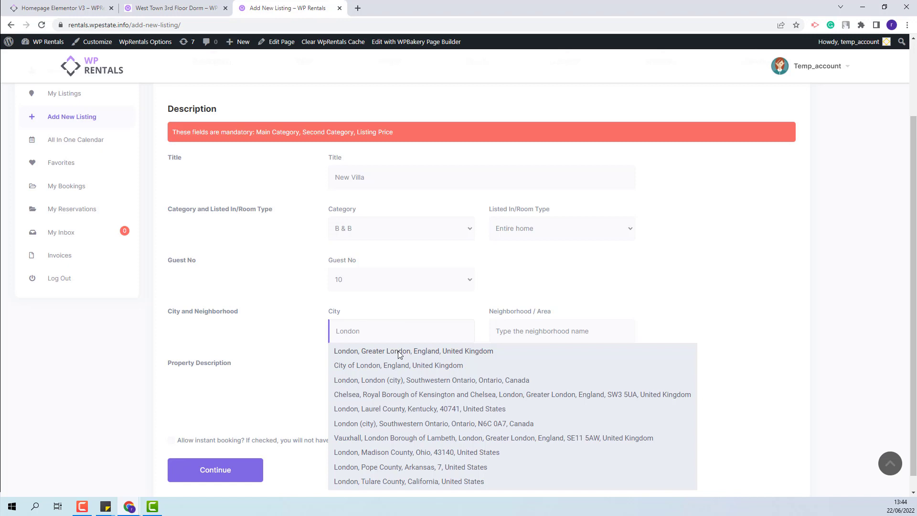
pyautogui.click(399, 351)
# Set the Neighborhood to Greater London
pyautogui.click(548, 333)
pyautogui.write('Greater Lo')
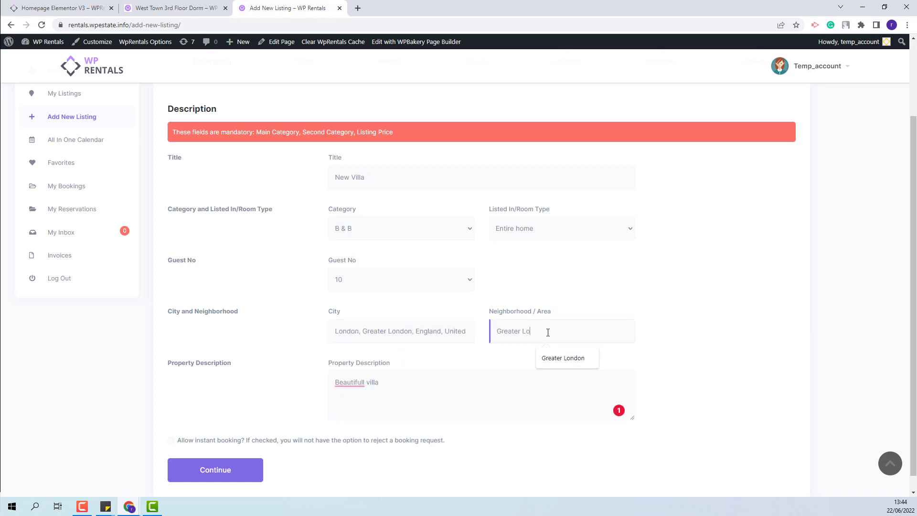
pyautogui.click(563, 358)
pyautogui.scroll(1, 521, 294)
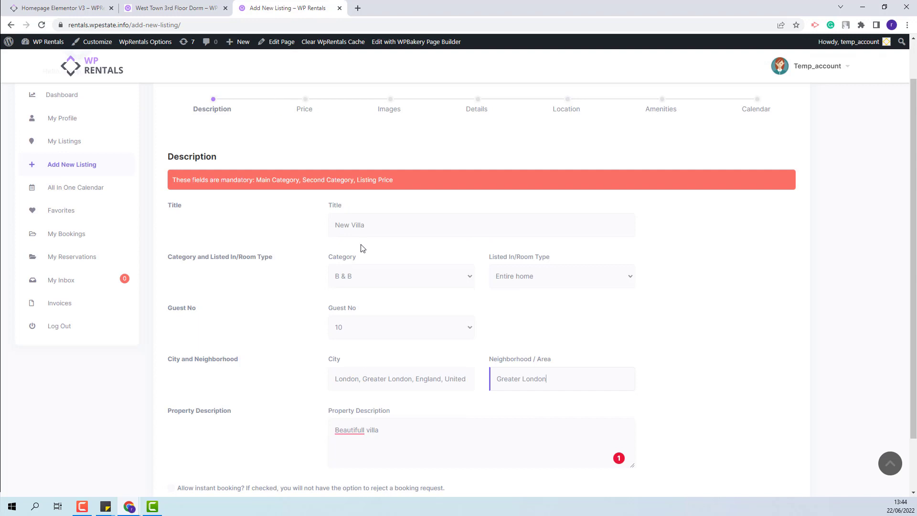
# On the Location step, enter the Cornwall Street, Shadwell address from the pasted London search
pyautogui.click(574, 117)
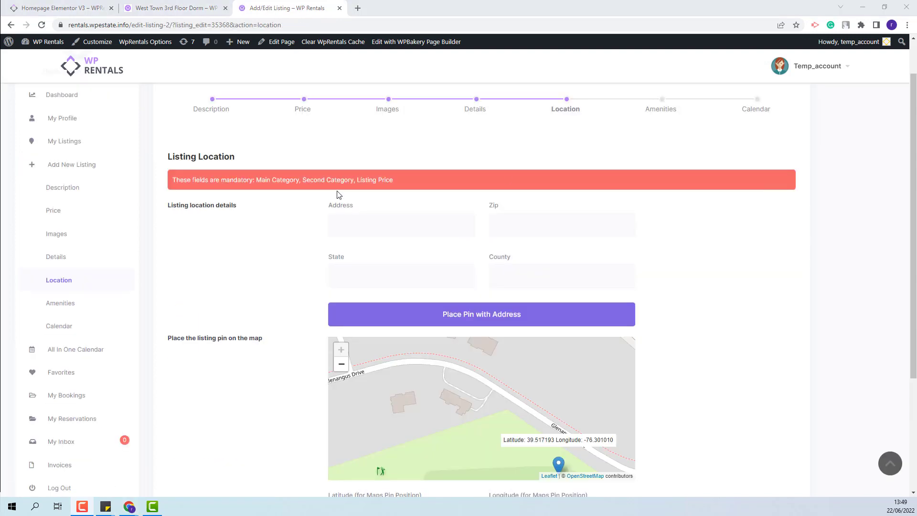
pyautogui.click(362, 228)
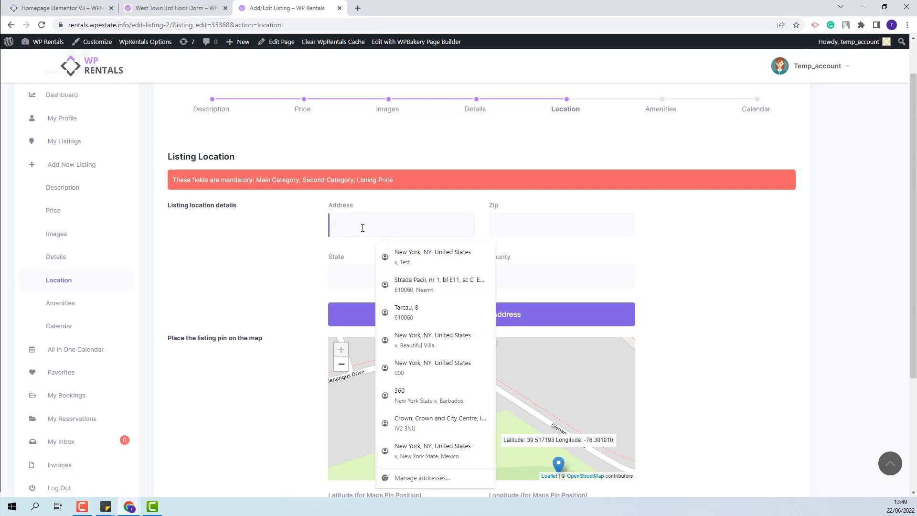
pyautogui.write('Cornwall street london')
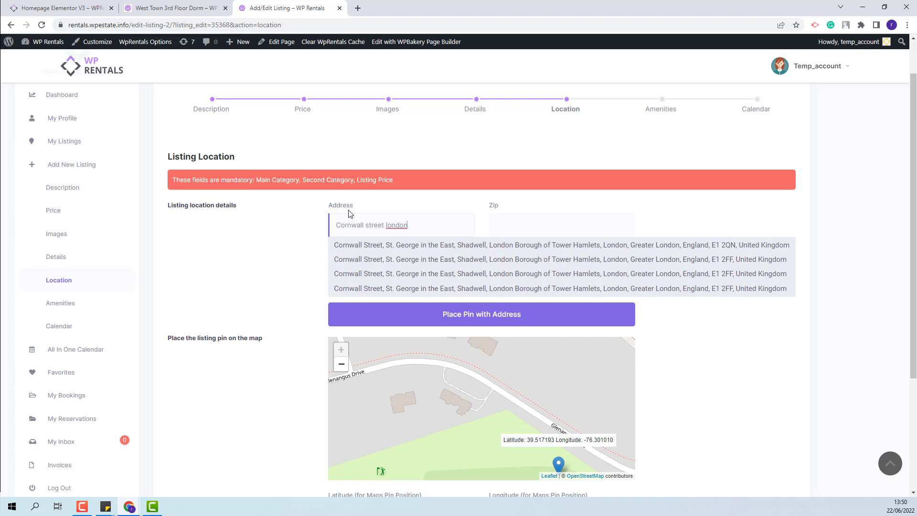
pyautogui.click(369, 261)
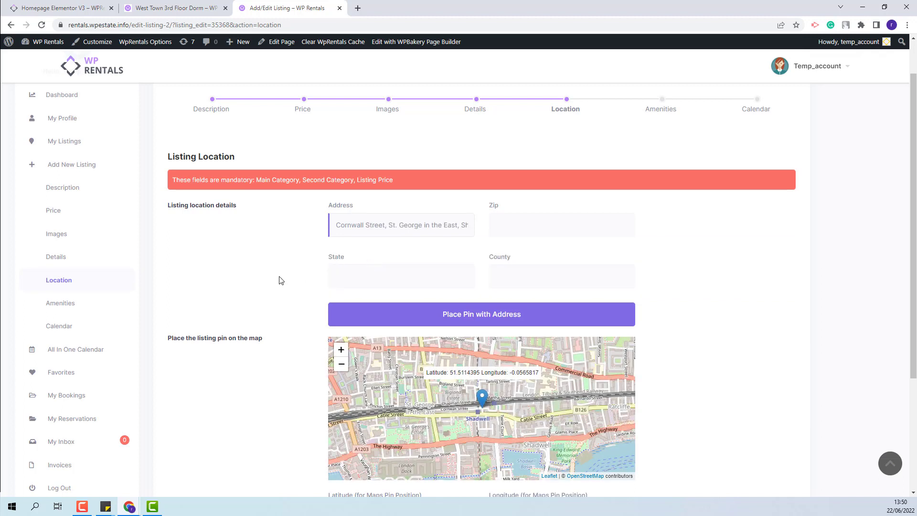
# Check the resulting coordinates: latitude 51.5114395, longitude -0.0565817
pyautogui.scroll(-1, 279, 276)
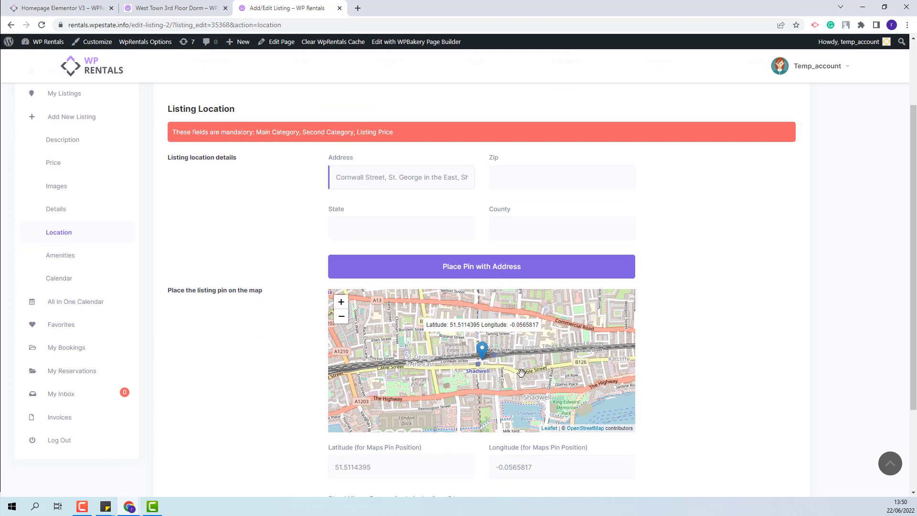
pyautogui.scroll(-1, 266, 448)
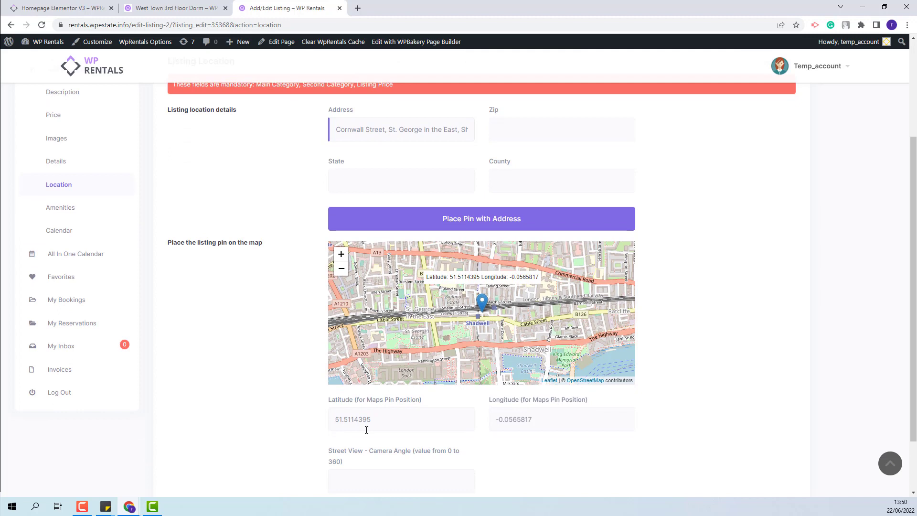
pyautogui.moveTo(403, 419); pyautogui.dragTo(297, 421)
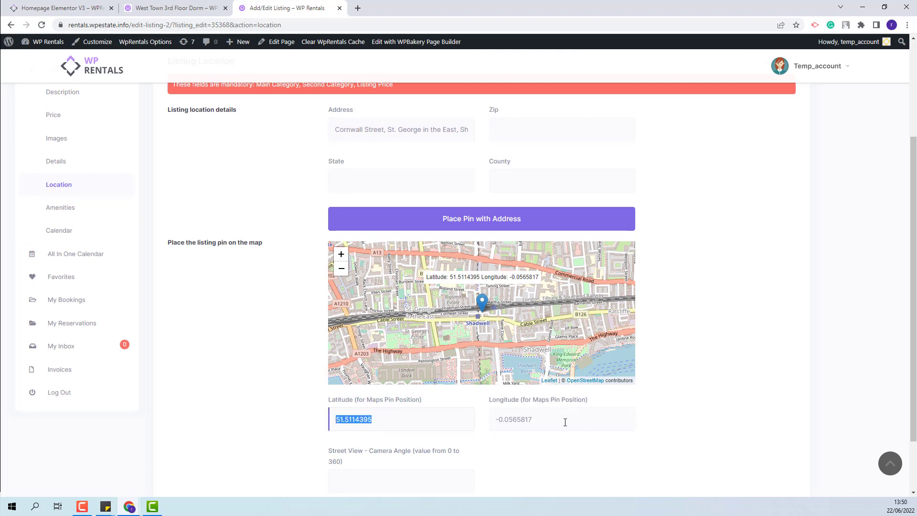
pyautogui.scroll(-1, 614, 387)
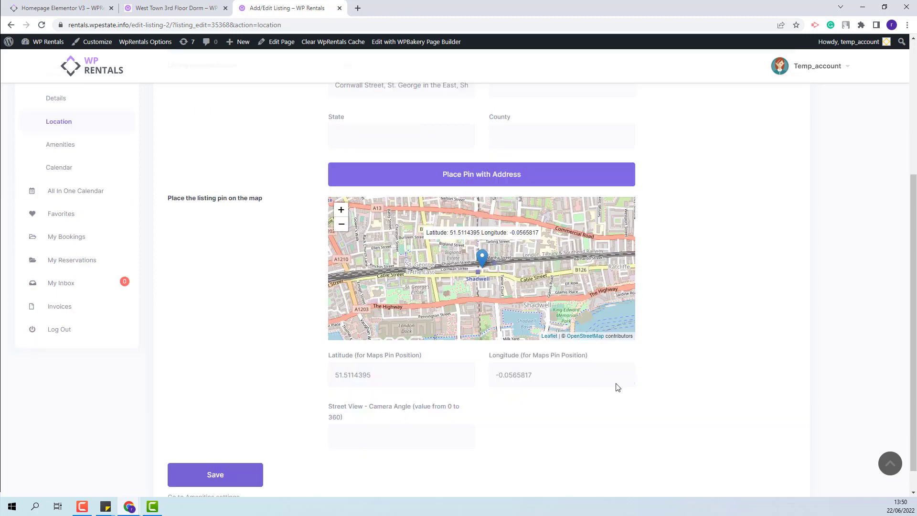
# Save the location, confirm the $100 pin near Shadwell on New Villa's page, and reopen Location
pyautogui.press('Return')
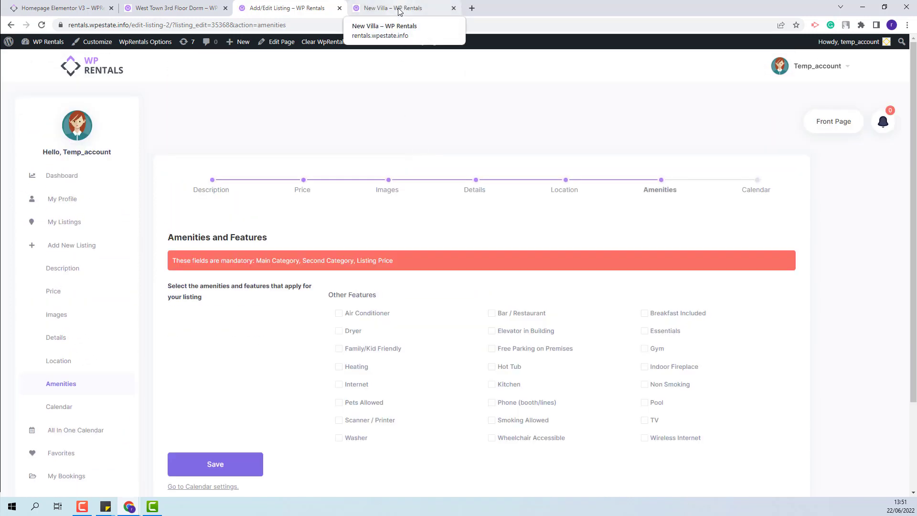
pyautogui.click(400, 8)
pyautogui.scroll(-15, 532, 272)
pyautogui.scroll(-3, 531, 272)
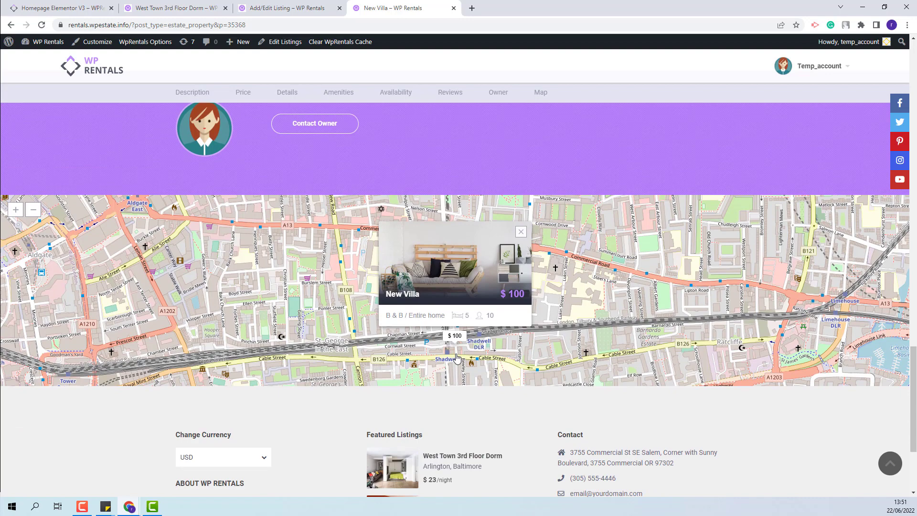
pyautogui.click(281, 8)
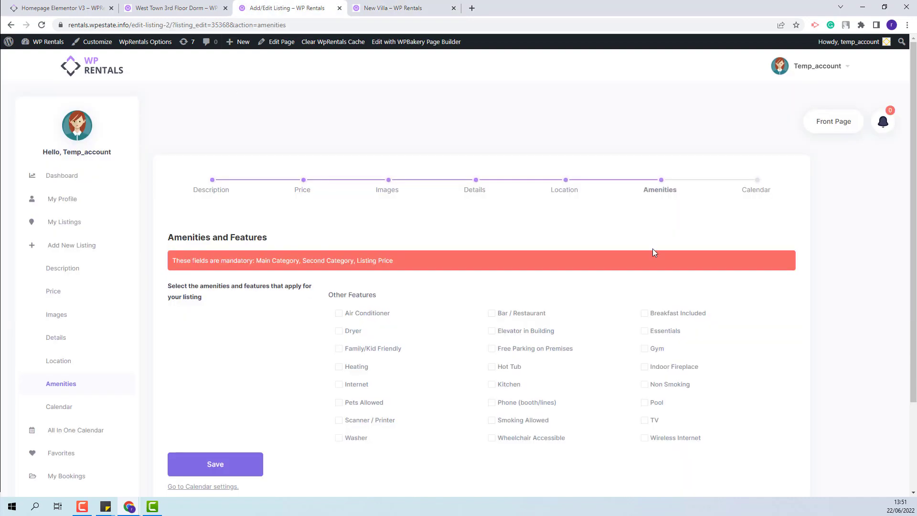
pyautogui.click(577, 193)
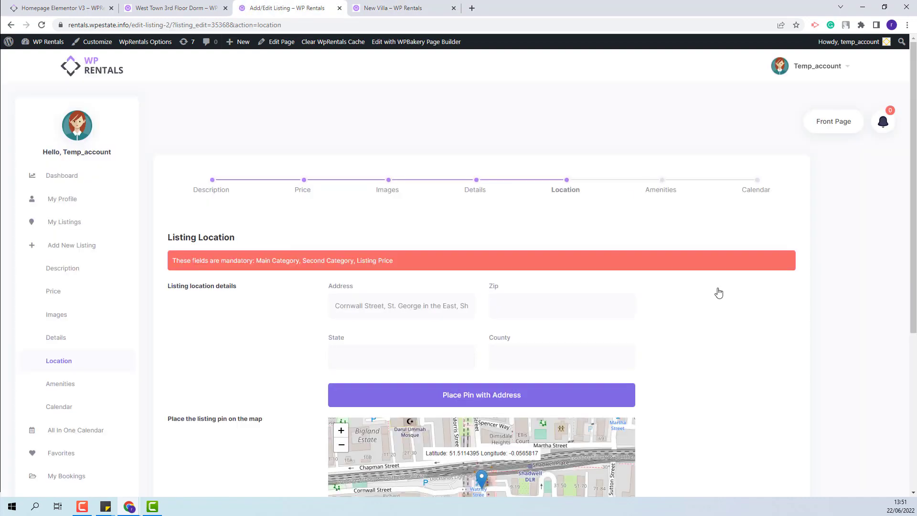
# Reposition the map pin beside Warwick Reservoir, giving latitude 51.57514673974632, longitude -0.0637857912057971
pyautogui.scroll(-4, 719, 292)
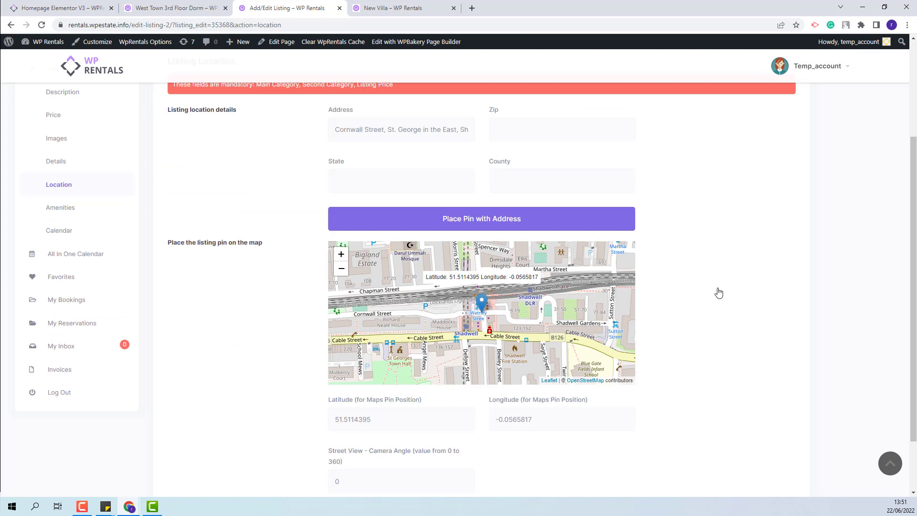
pyautogui.click(357, 324)
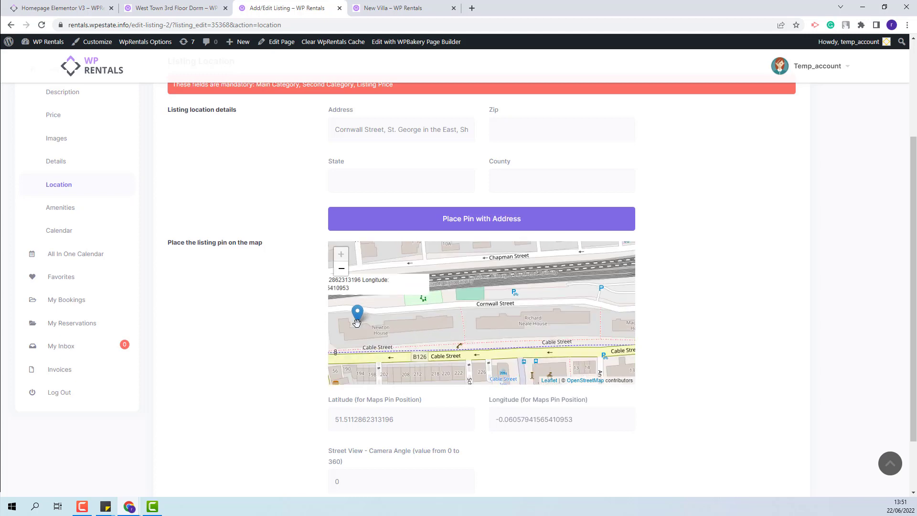
pyautogui.click(341, 268)
pyautogui.click(341, 269)
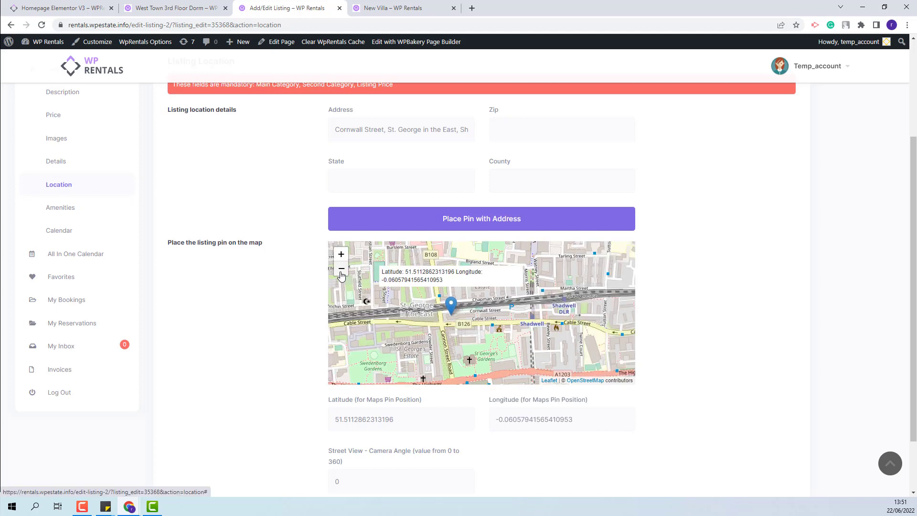
pyautogui.click(373, 335)
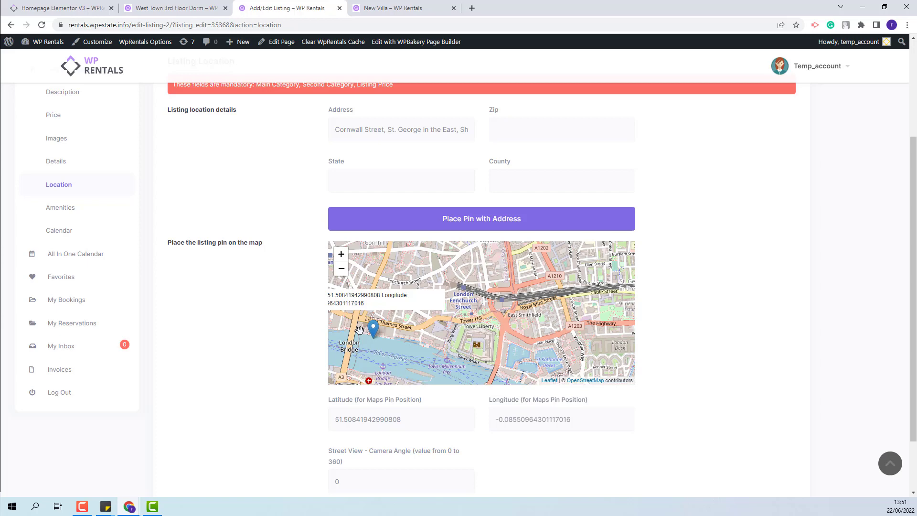
pyautogui.moveTo(403, 419); pyautogui.dragTo(332, 419)
pyautogui.tripleClick(504, 419)
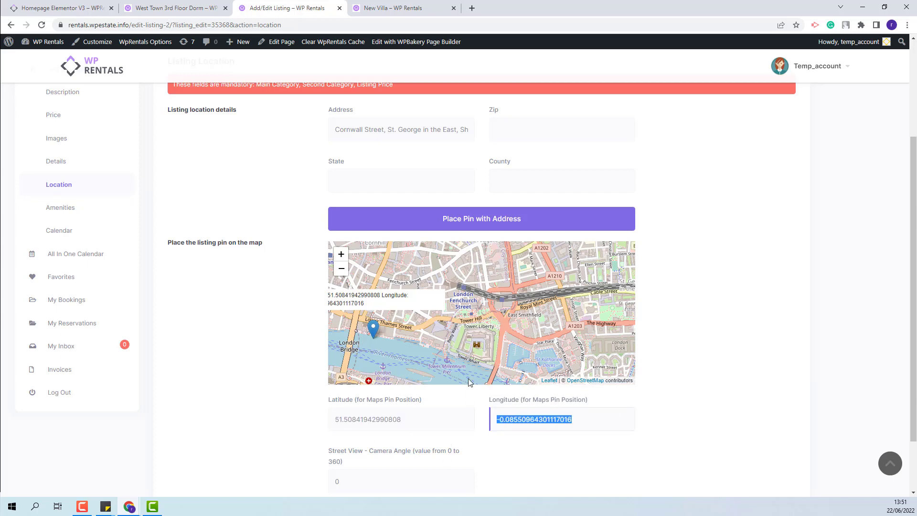
pyautogui.scroll(-3, 469, 382)
pyautogui.scroll(3, 459, 279)
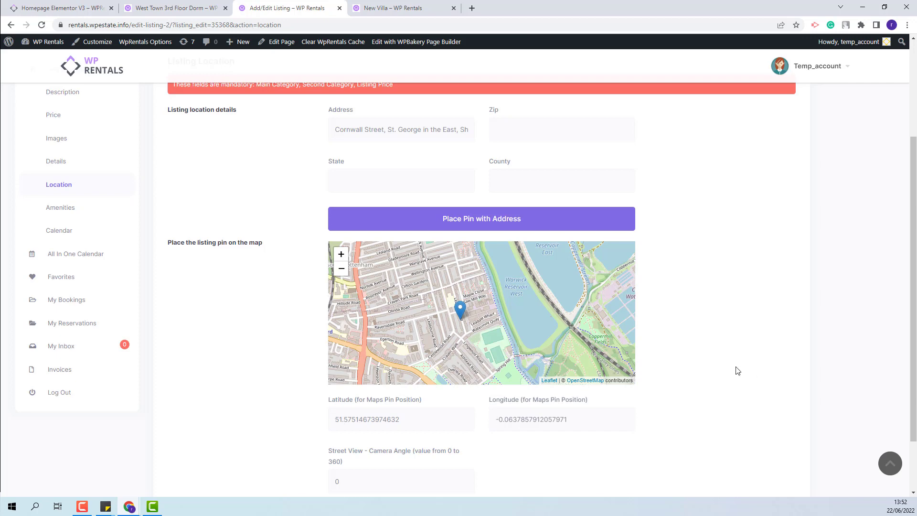
# Save the new pin, check the New Villa page, then reopen Location and select the latitude
pyautogui.press('Return')
pyautogui.hotkey('ctrl', 'Tab')
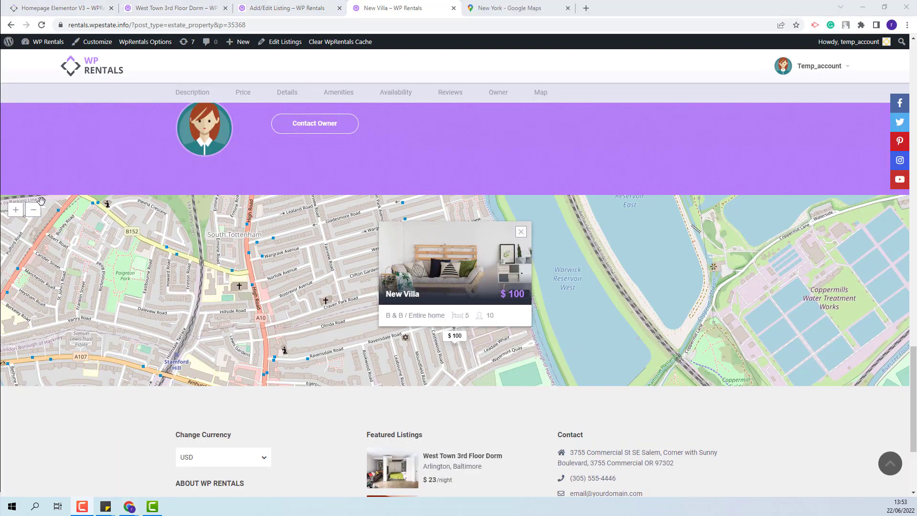
pyautogui.click(258, 10)
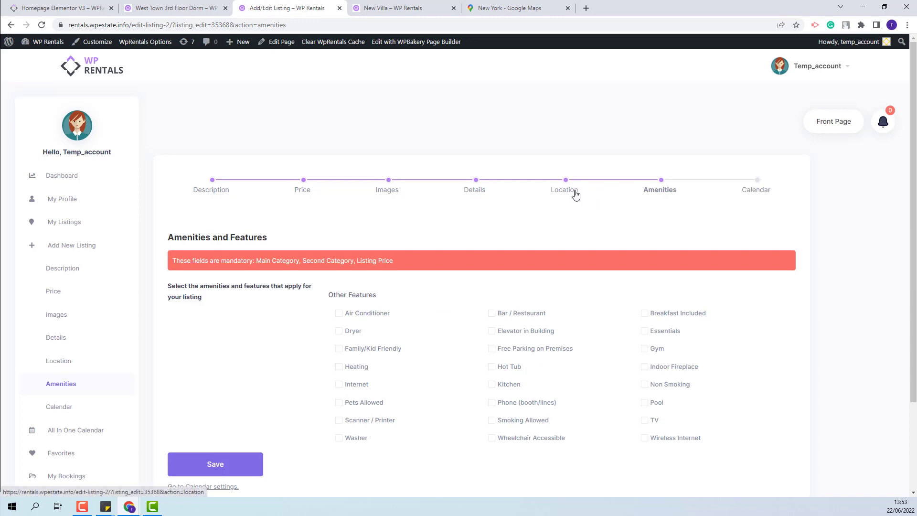
pyautogui.click(576, 194)
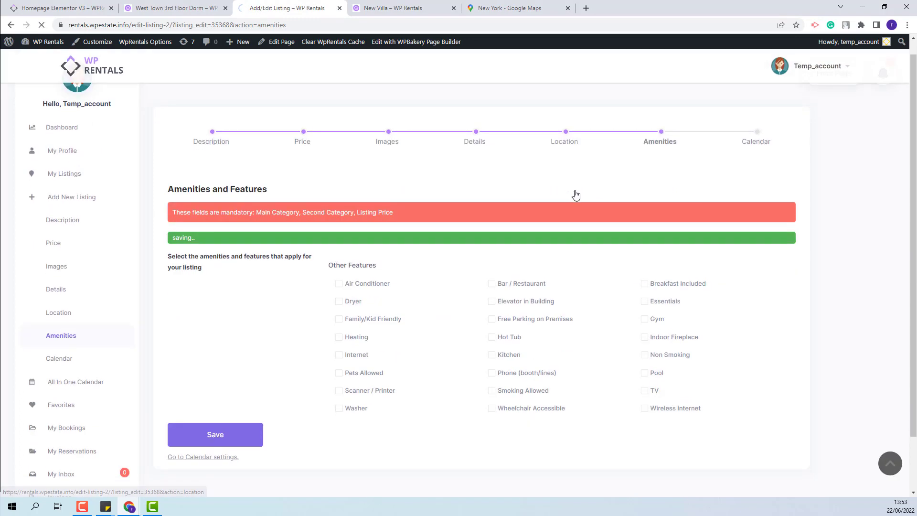
pyautogui.scroll(-5, 366, 355)
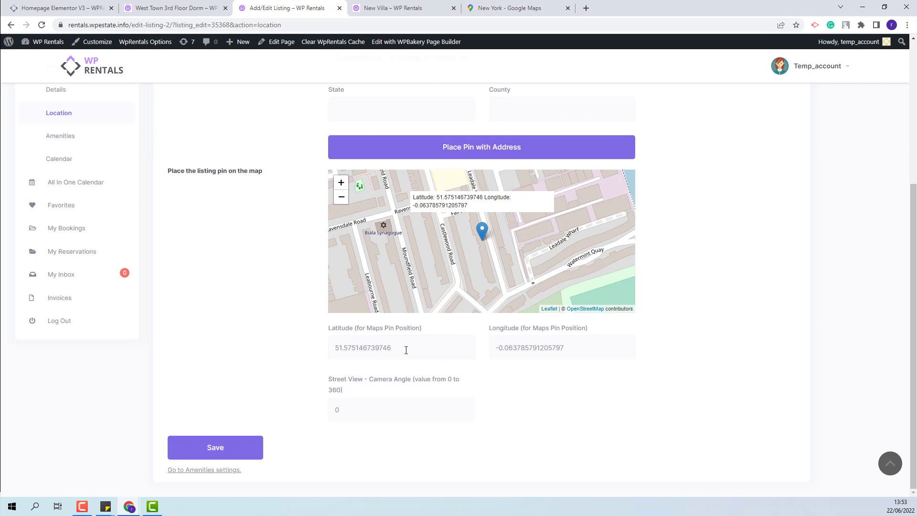
pyautogui.moveTo(394, 348); pyautogui.dragTo(322, 354)
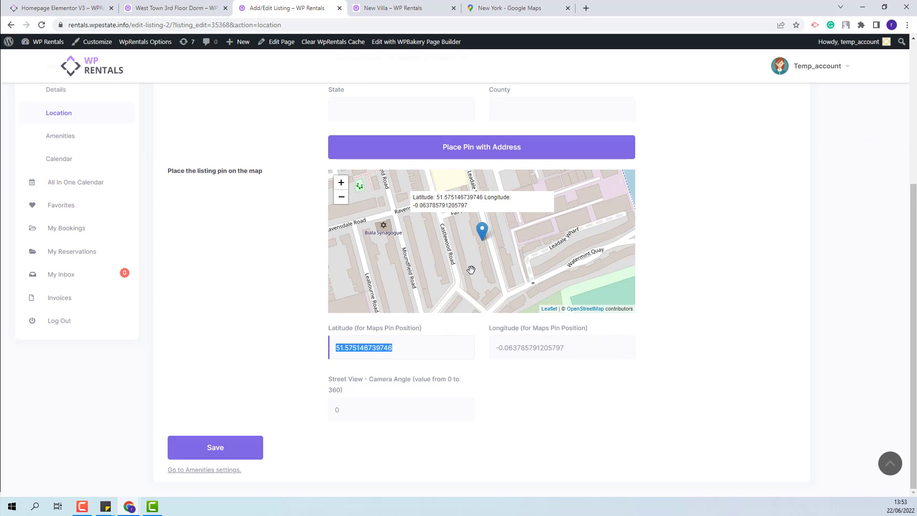
# Copy latitude 42.751206 from a New York spot in Google Maps into the Latitude field
pyautogui.click(549, 10)
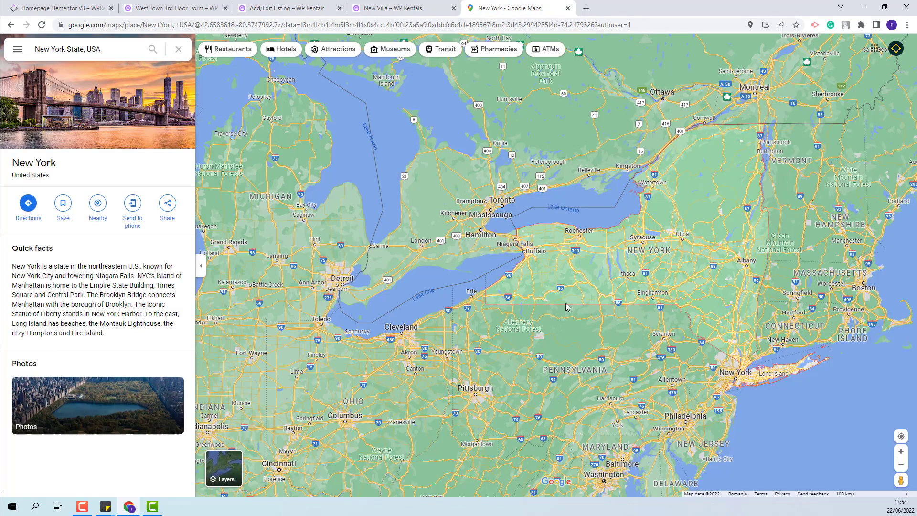
pyautogui.click(654, 261)
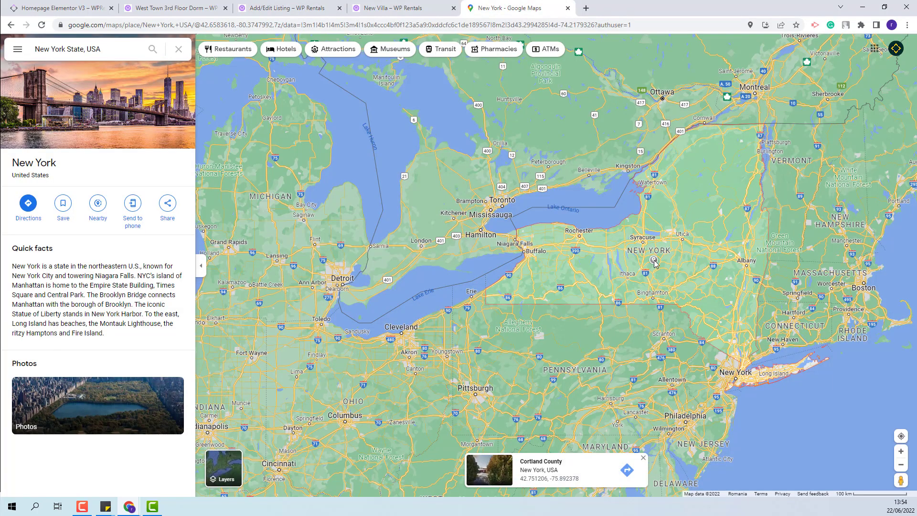
pyautogui.click(524, 480)
pyautogui.moveTo(76, 176); pyautogui.dragTo(12, 176)
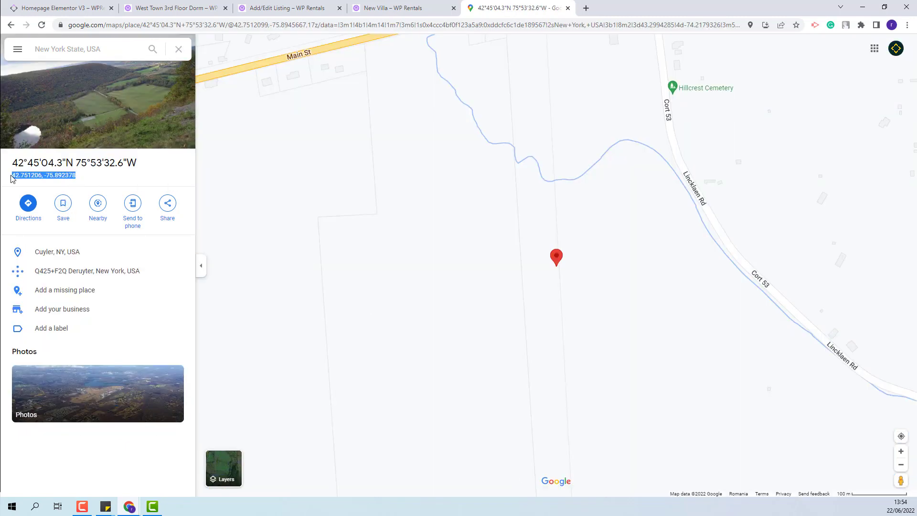
pyautogui.doubleClick(15, 175)
pyautogui.rightClick(14, 175)
pyautogui.click(31, 185)
pyautogui.click(290, 14)
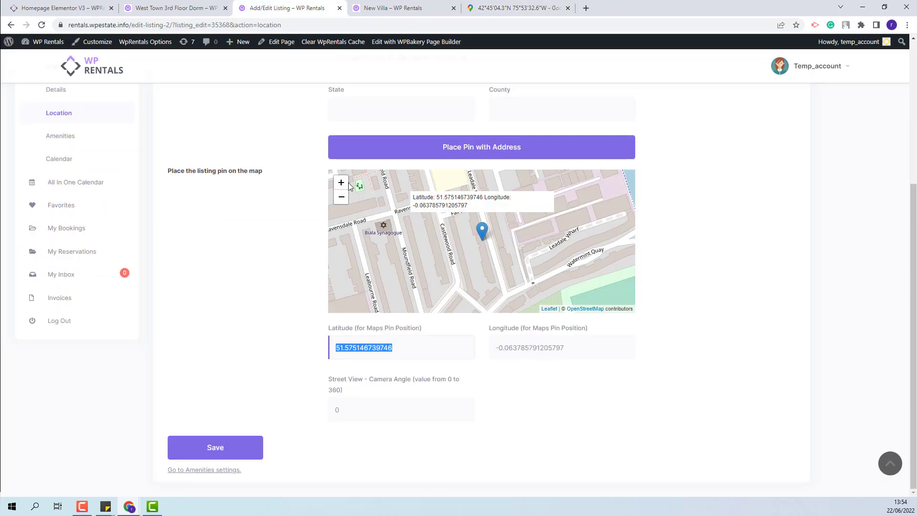
pyautogui.doubleClick(353, 344)
pyautogui.click(272, 351)
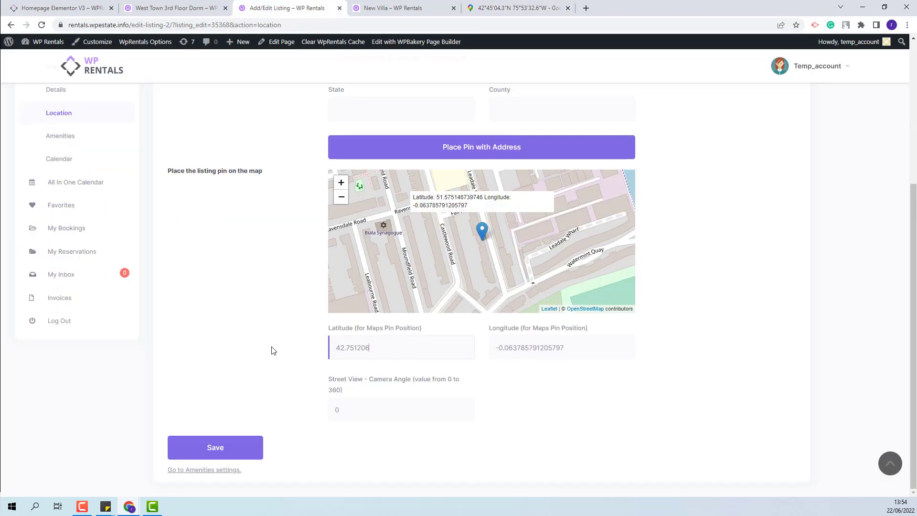
# Copy longitude -75.892378 from Google Maps into the Longitude field
pyautogui.click(483, 14)
pyautogui.moveTo(77, 176); pyautogui.dragTo(45, 177)
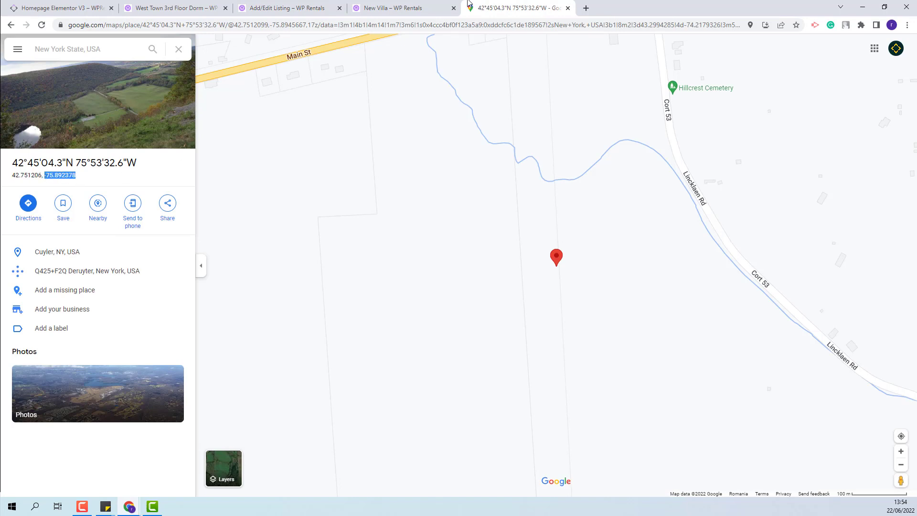
pyautogui.click(286, 8)
pyautogui.moveTo(573, 344); pyautogui.dragTo(495, 347)
pyautogui.hotkey('ctrl', 'v')
# Save the coordinates and reload New Villa's page to see its $100 pin near Wilcox Farm
pyautogui.press('Return')
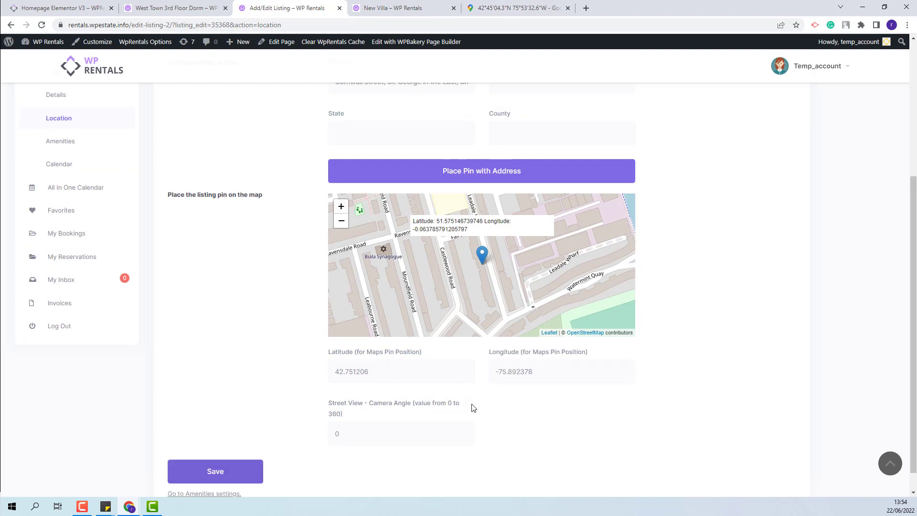
pyautogui.scroll(-4, 462, 258)
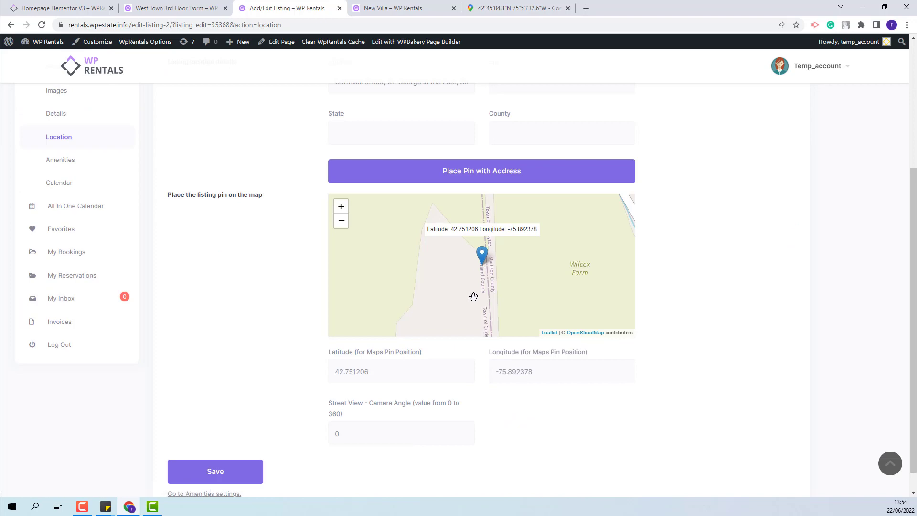
pyautogui.scroll(-2, 472, 296)
pyautogui.hotkey('ctrl', 'Tab')
pyautogui.click(41, 25)
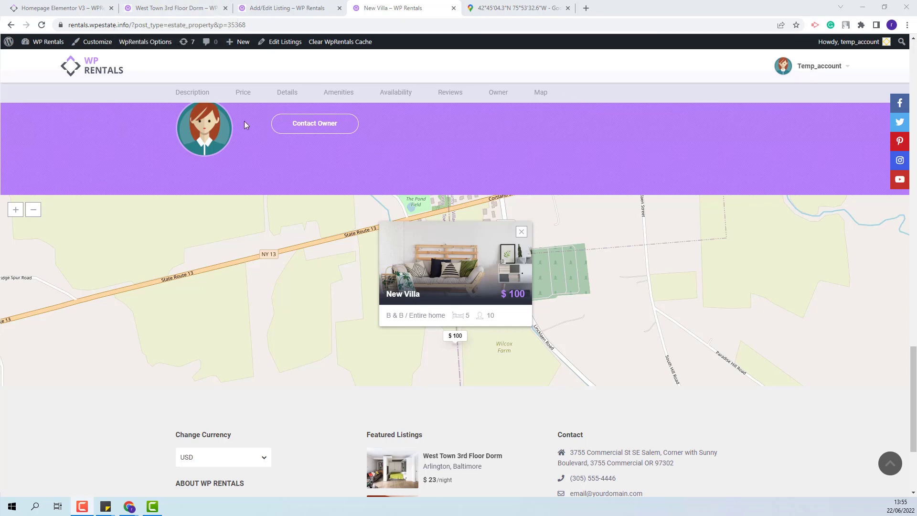
# Open the WpRentals theme options in a new browser tab
pyautogui.rightClick(143, 46)
pyautogui.click(168, 50)
pyautogui.click(523, 7)
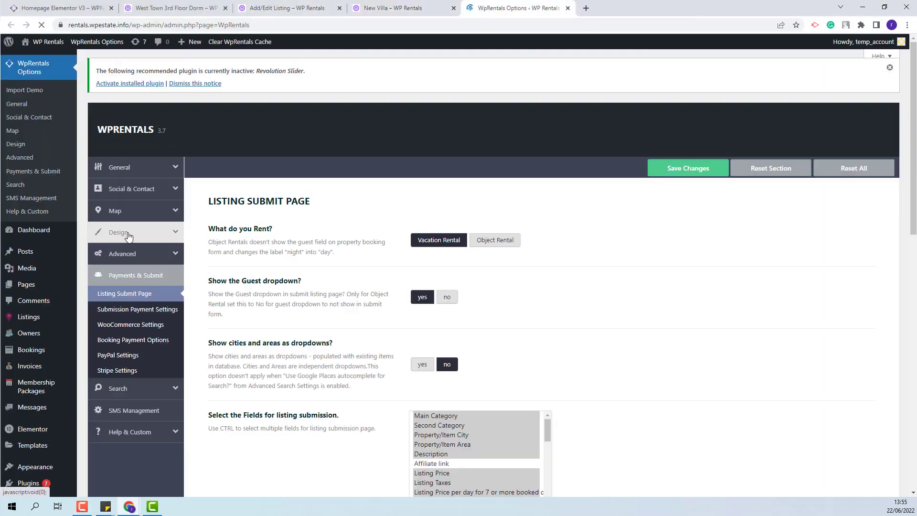
# In Design > Listing Page Settings, set 'Hide map location and address for unbooked properties' to Yes and save
pyautogui.click(128, 237)
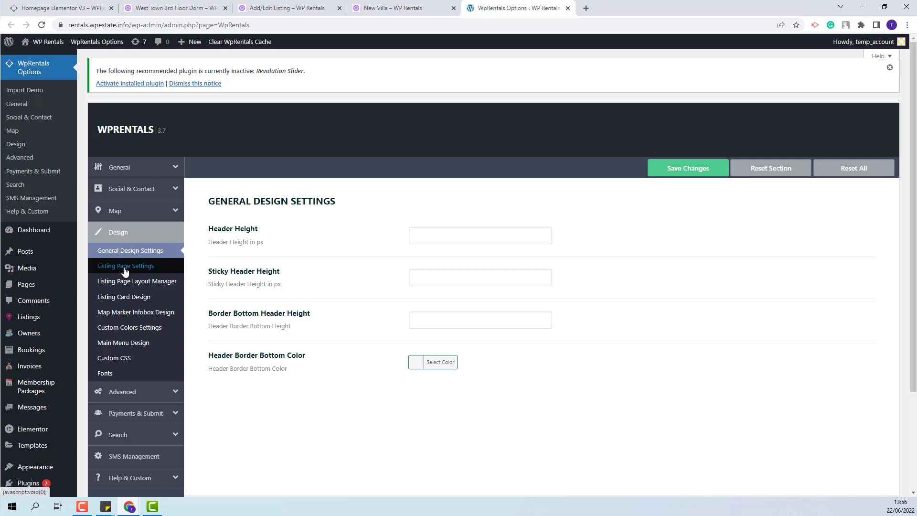
pyautogui.click(126, 270)
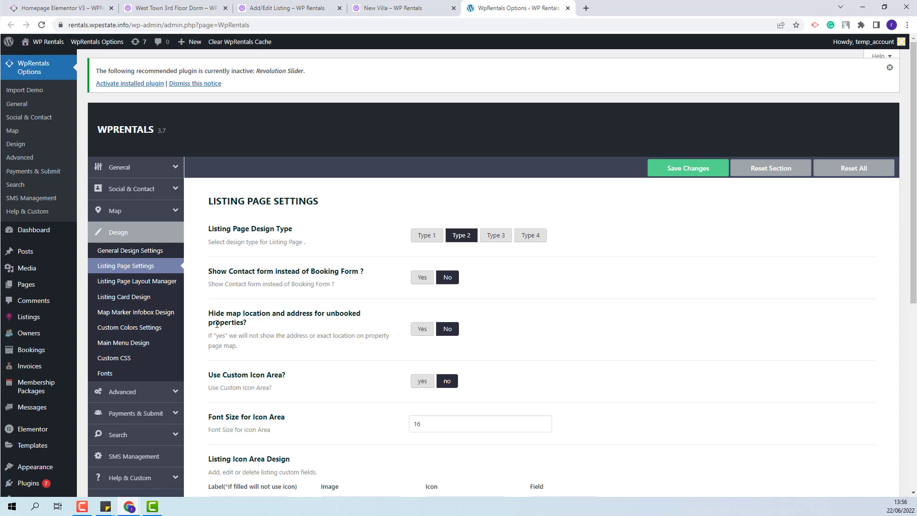
pyautogui.click(422, 330)
pyautogui.click(683, 169)
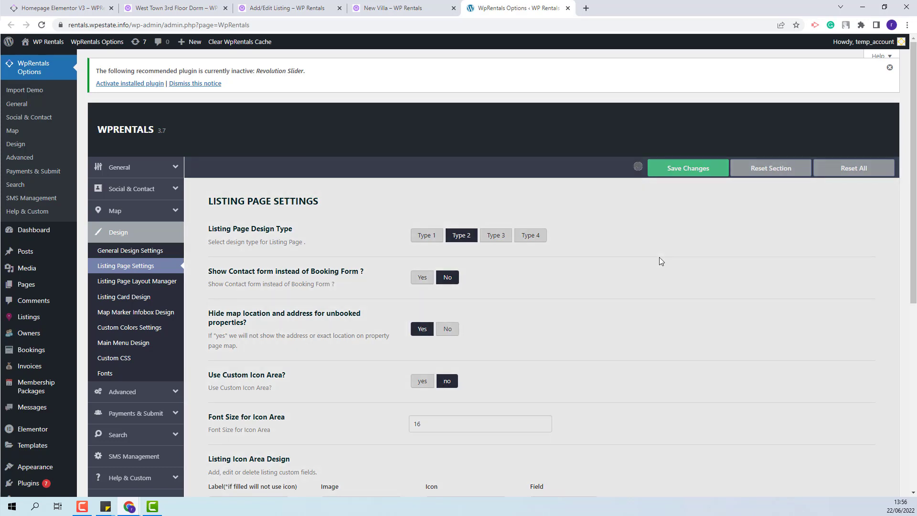
pyautogui.hotkey('ctrl', 'shift', 'Tab')
# Reload New Villa and highlight the Address notice 'Exact location information is provided after a booking is confirmed.'
pyautogui.click(42, 26)
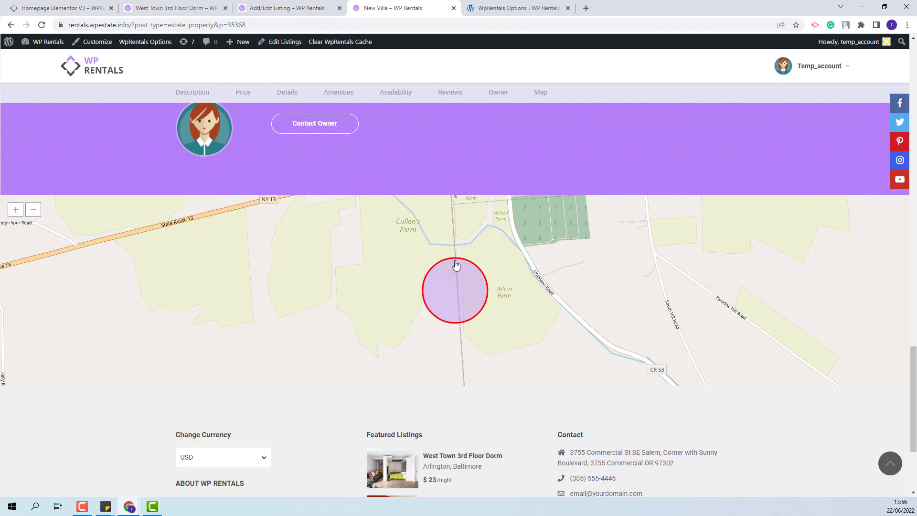
pyautogui.scroll(12, 456, 265)
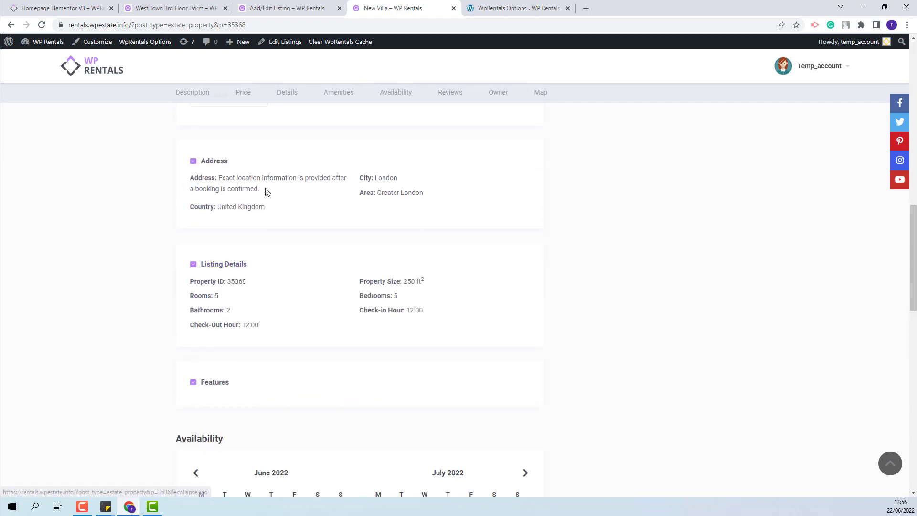
pyautogui.moveTo(264, 190); pyautogui.dragTo(220, 178)
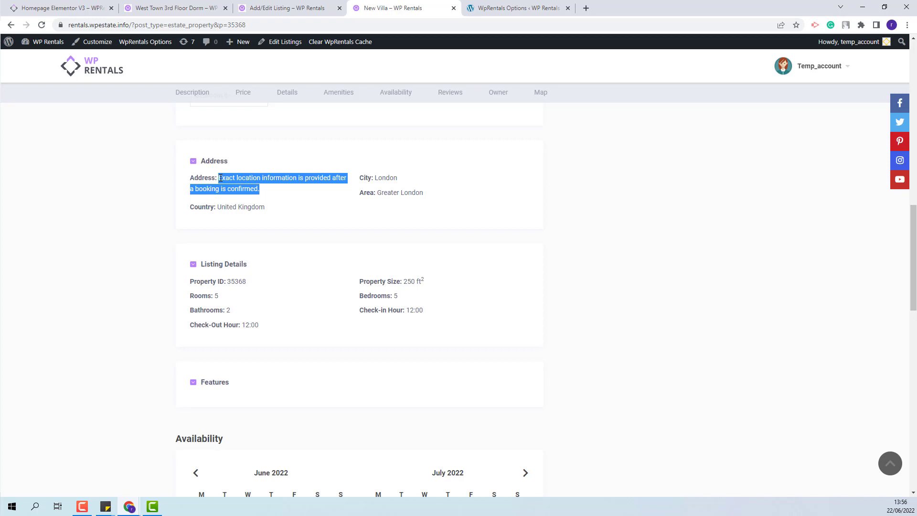
# Switch to the 'The best places to Travel' homepage tab with Ctrl+1
pyautogui.hotkey('ctrl', '1')
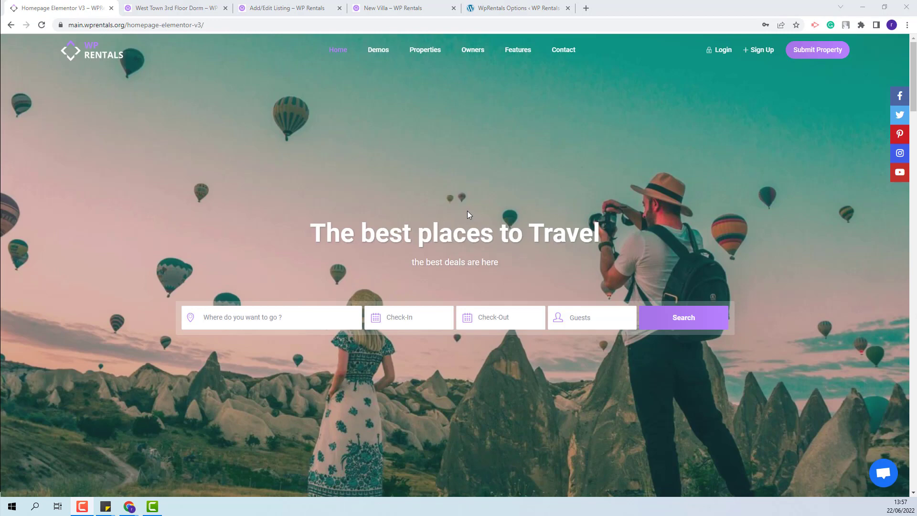